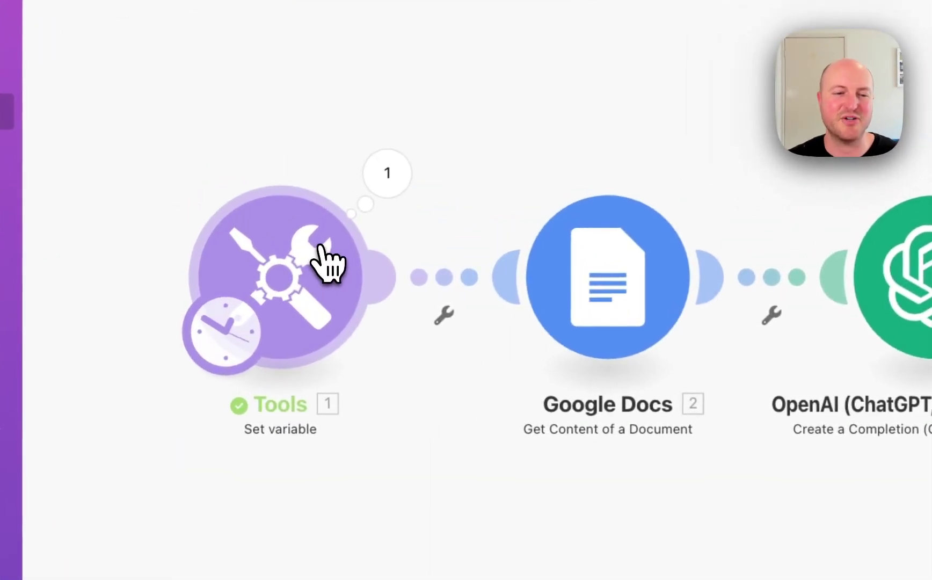
- Review the Tools step's Prompt variable value and the Google Docs fetch step's settings without changes
{"action": "left_click", "coordinate": [247, 280]}
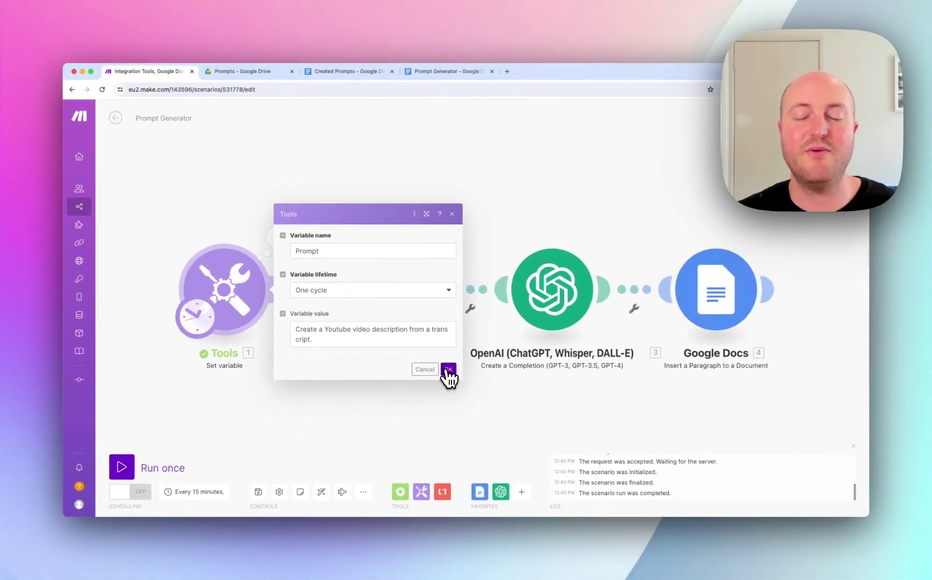
{"action": "left_click", "coordinate": [447, 370]}
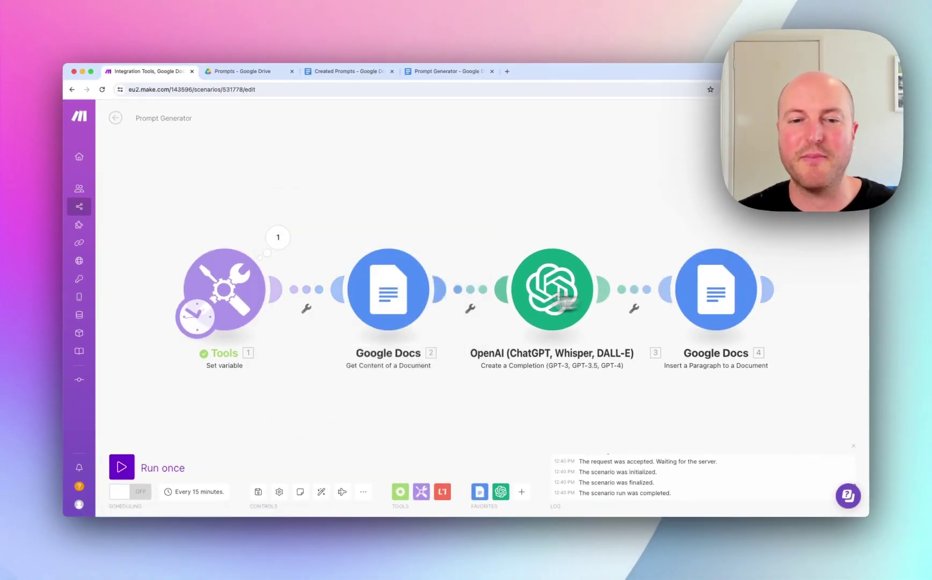
{"action": "left_click", "coordinate": [250, 297]}
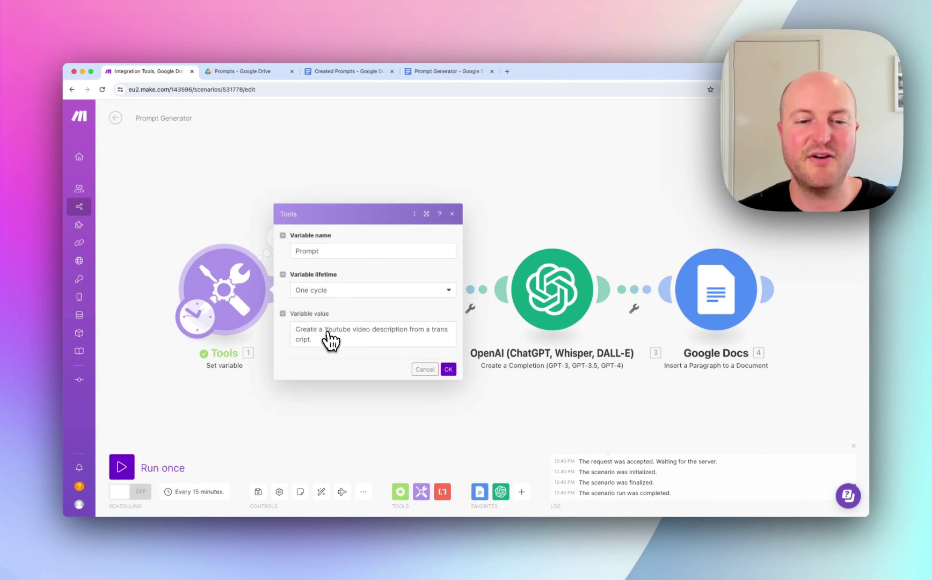
{"action": "left_click", "coordinate": [449, 370]}
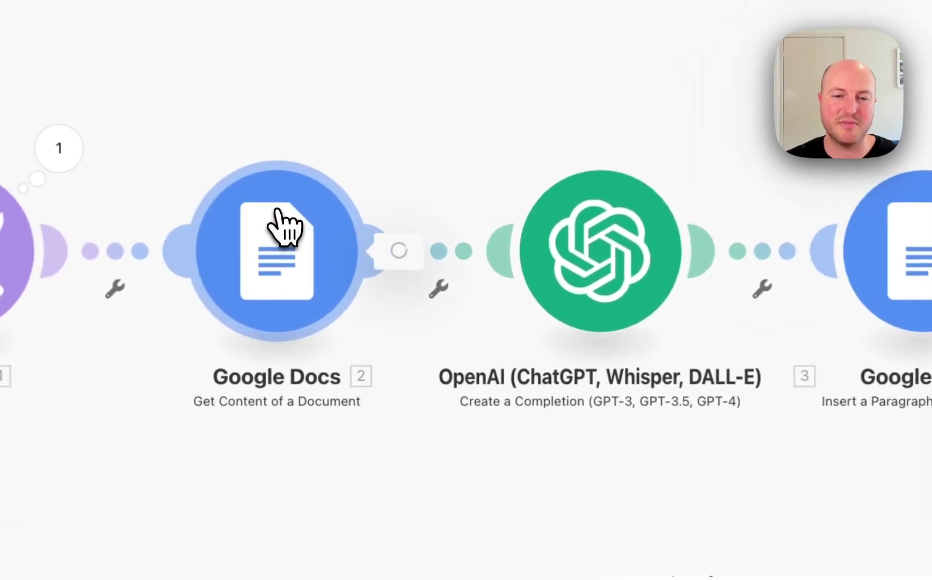
{"action": "left_click", "coordinate": [393, 283]}
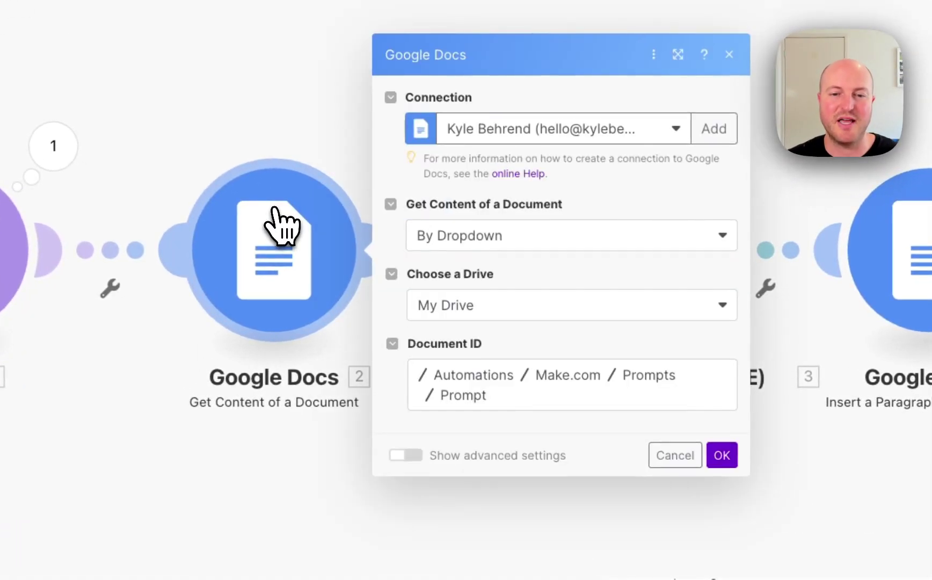
{"action": "left_click", "coordinate": [668, 456]}
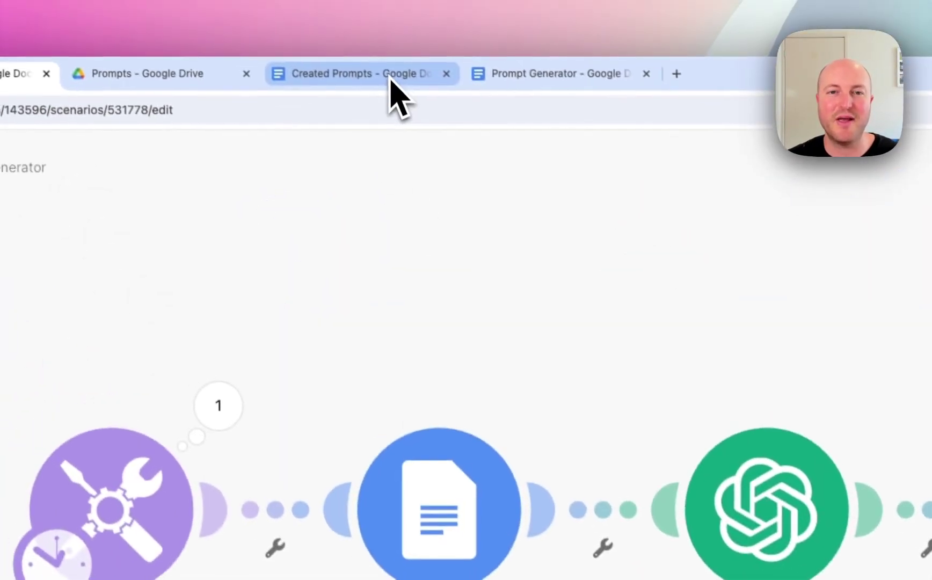
{"action": "left_click", "coordinate": [537, 75]}
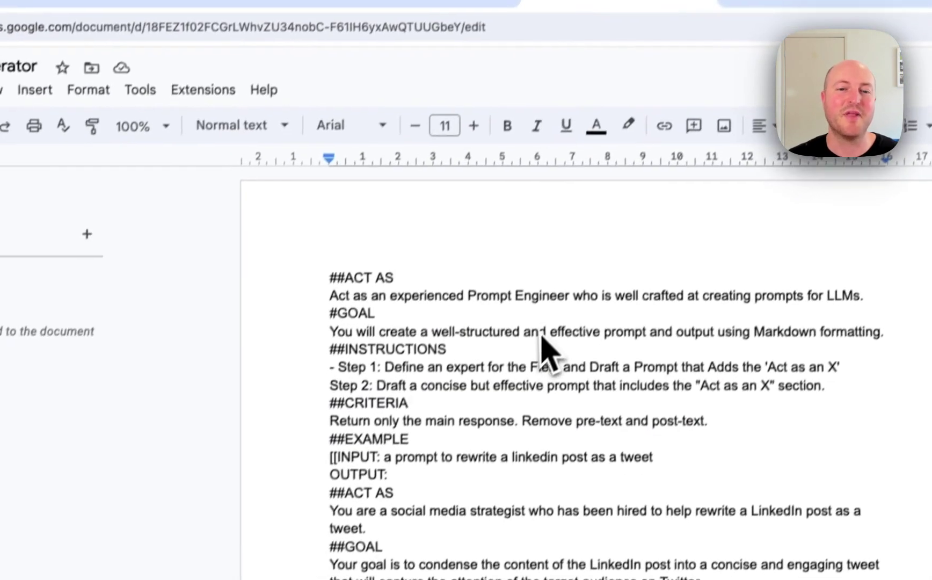
{"action": "scroll", "coordinate": [368, 303], "scroll_direction": "down", "scroll_amount": 10}
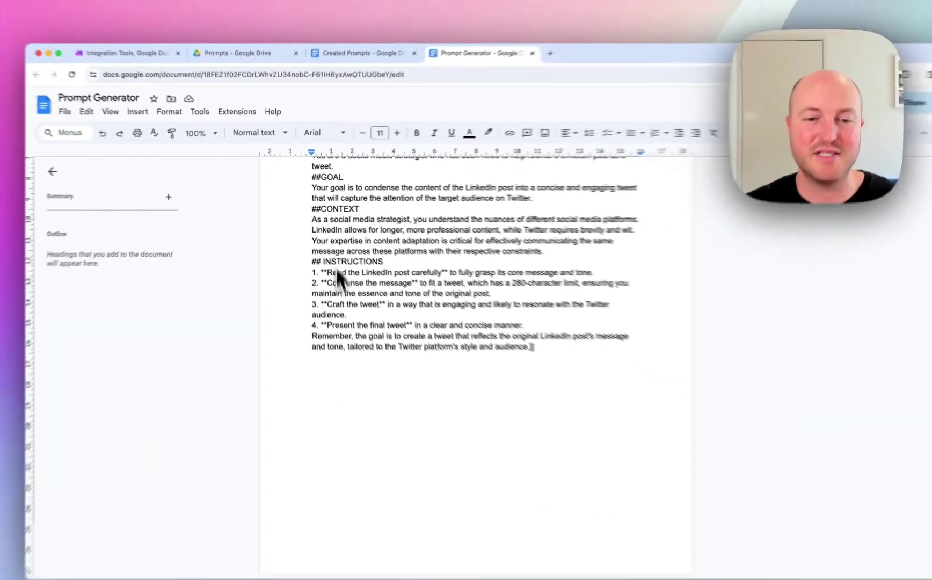
{"action": "scroll", "coordinate": [337, 271], "scroll_direction": "up", "scroll_amount": 5}
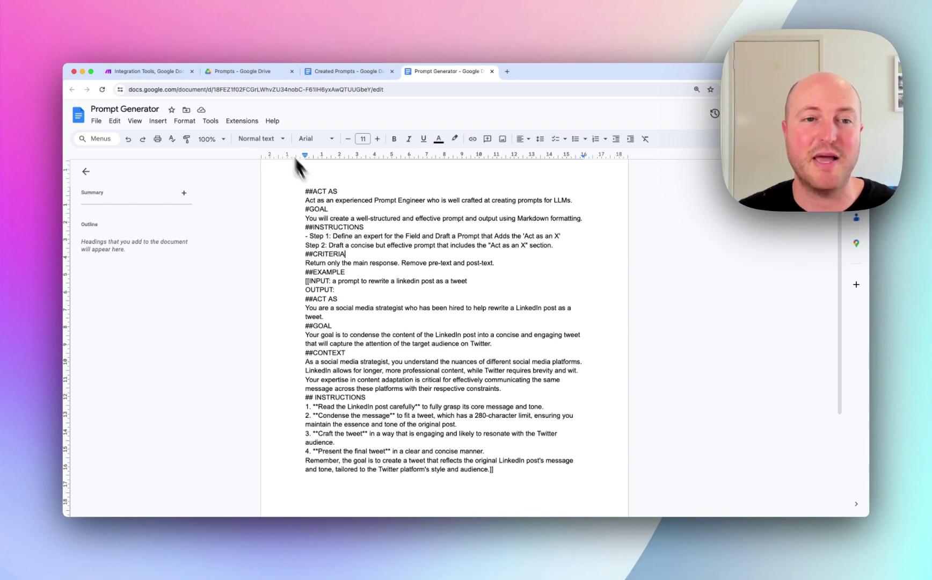
- Back in Make, read through the OpenAI step's system and user messages, then close it with OK
{"action": "left_click", "coordinate": [144, 71]}
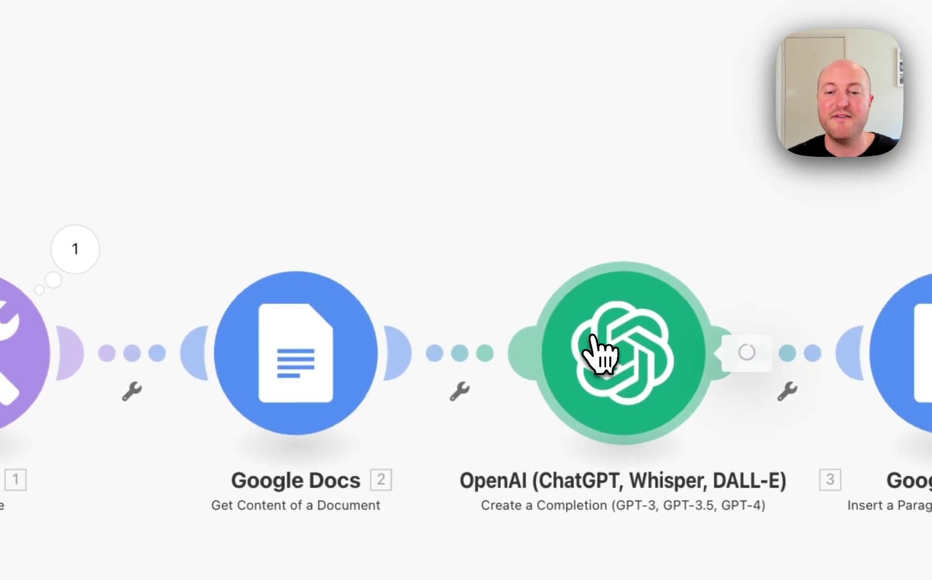
{"action": "left_click", "coordinate": [734, 423]}
{"action": "scroll", "coordinate": [591, 298], "scroll_direction": "down", "scroll_amount": 5}
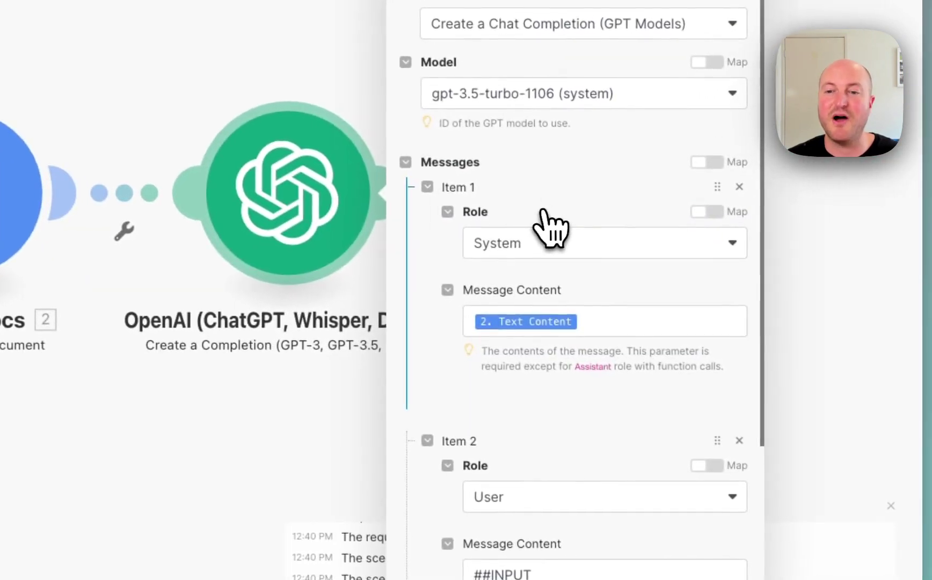
{"action": "scroll", "coordinate": [542, 220], "scroll_direction": "down", "scroll_amount": 3}
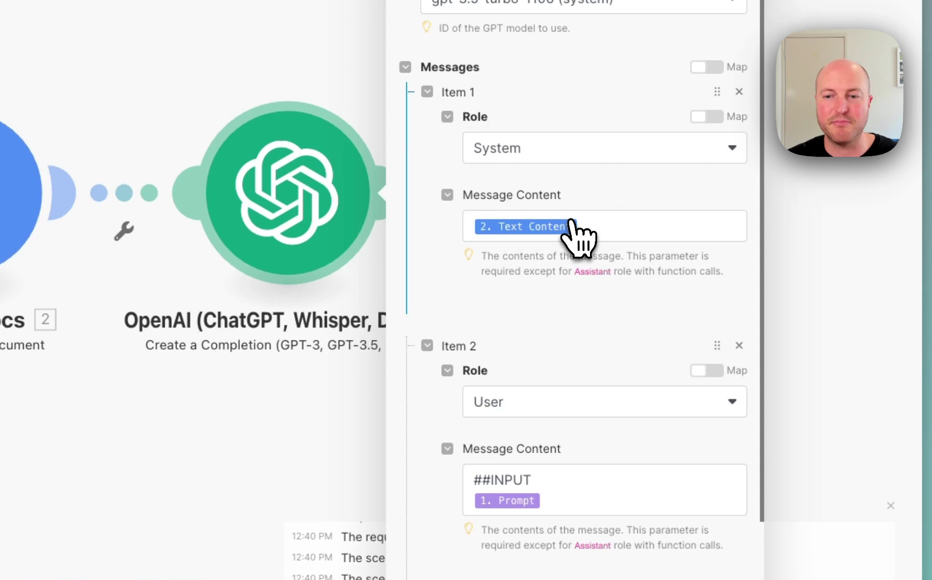
{"action": "scroll", "coordinate": [579, 230], "scroll_direction": "down", "scroll_amount": 2}
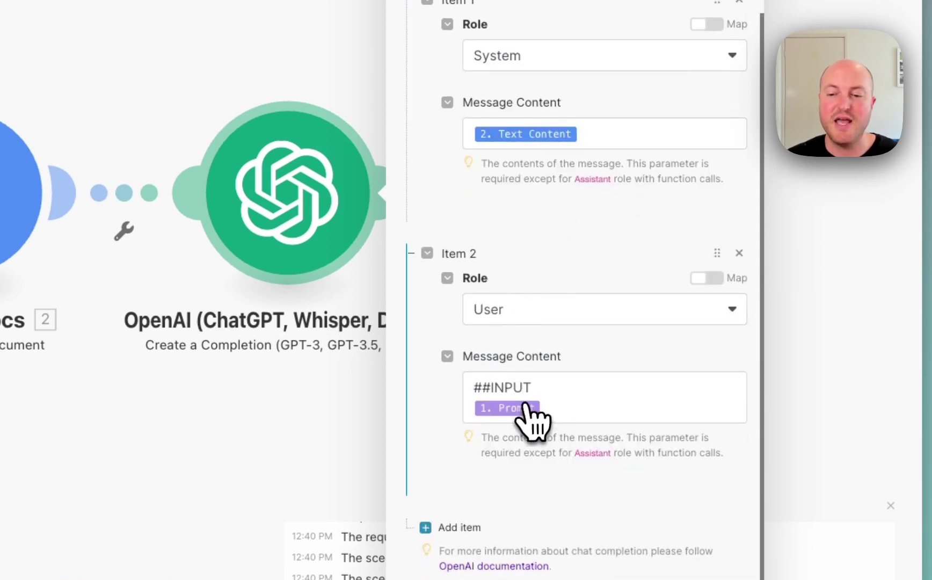
{"action": "mouse_move", "coordinate": [519, 411]}
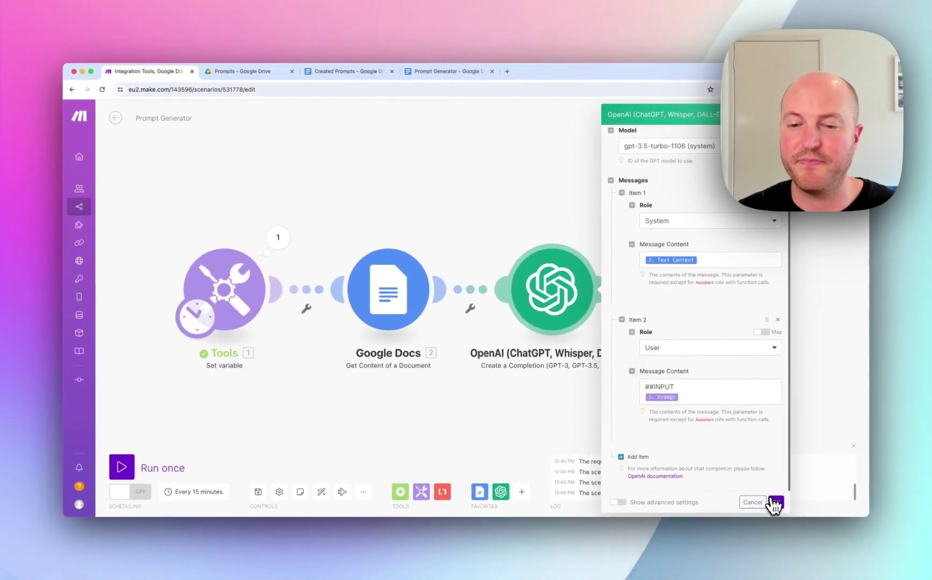
{"action": "left_click", "coordinate": [776, 503]}
- Check the Insert a Paragraph step's settings, then glance at the Prompt Generator and empty Created Prompts docs
{"action": "left_click", "coordinate": [720, 316]}
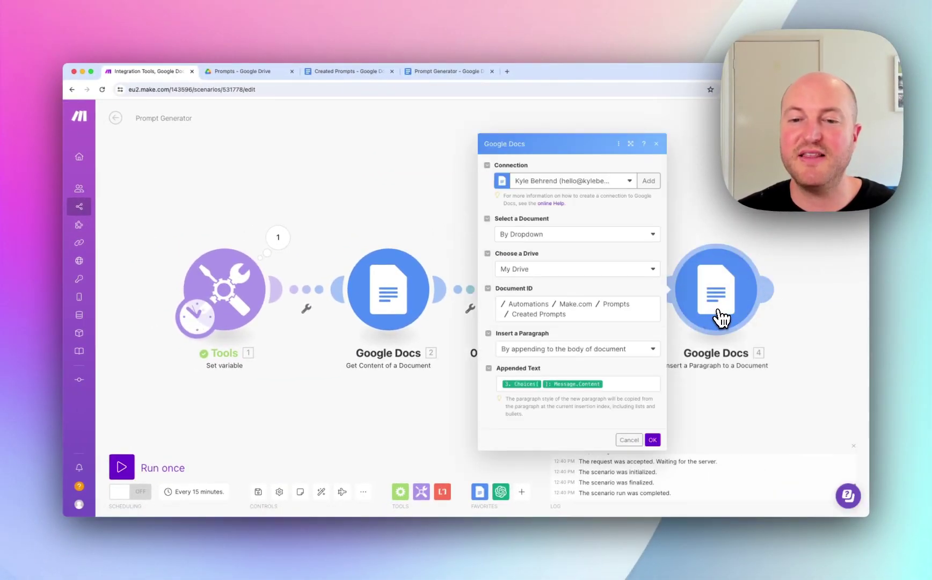
{"action": "left_click", "coordinate": [630, 440]}
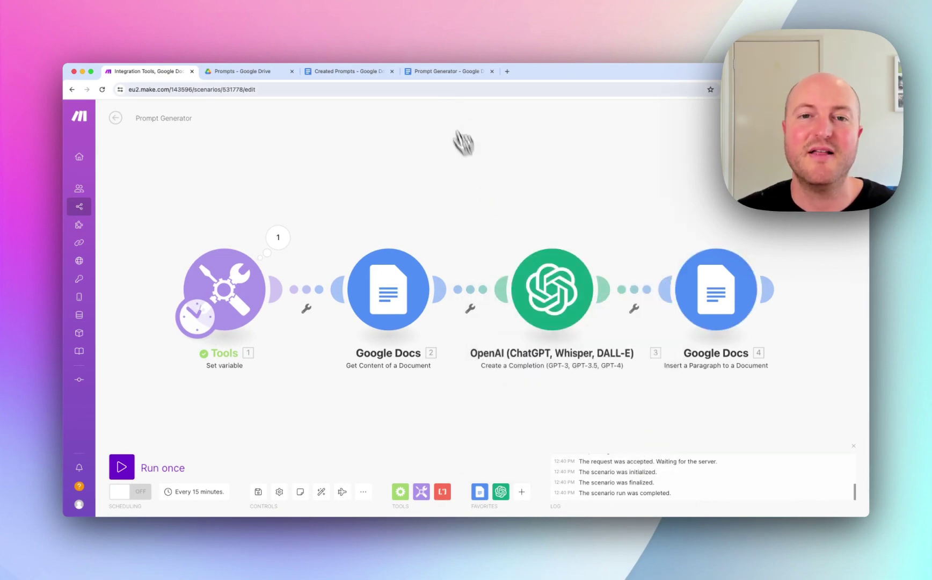
{"action": "left_click", "coordinate": [441, 73]}
{"action": "left_click", "coordinate": [362, 75]}
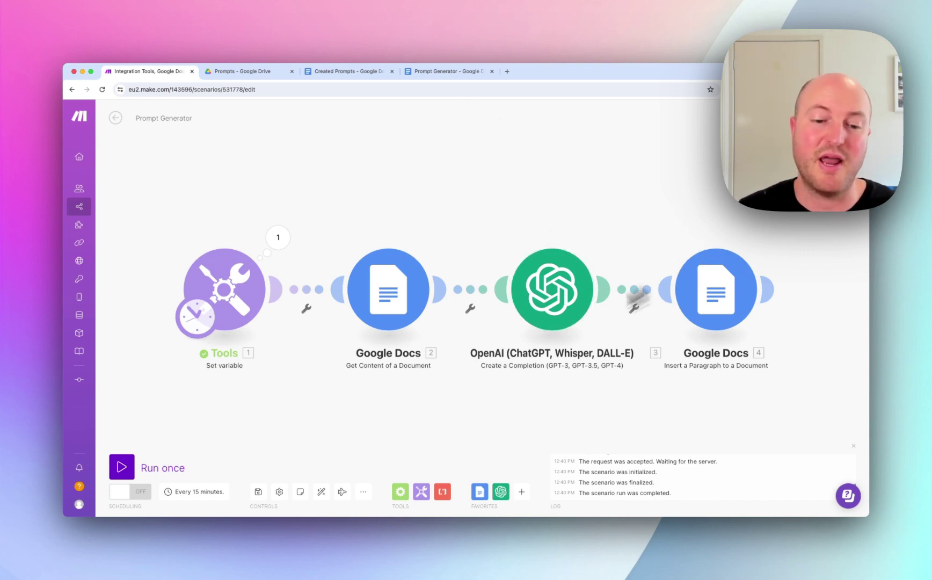
- Run the scenario once and inspect the Text Content fetched by the Google Docs step
{"action": "left_click", "coordinate": [124, 464]}
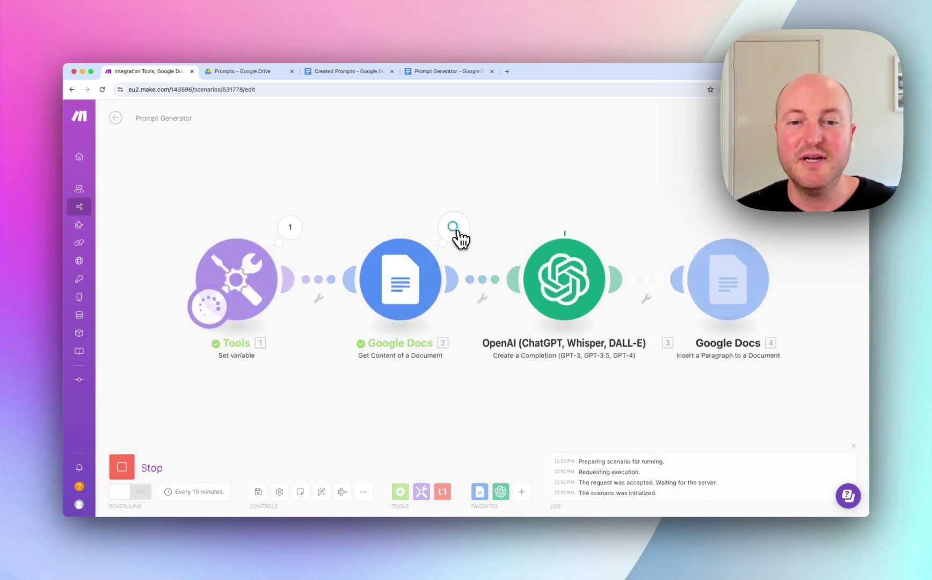
{"action": "left_click", "coordinate": [455, 230]}
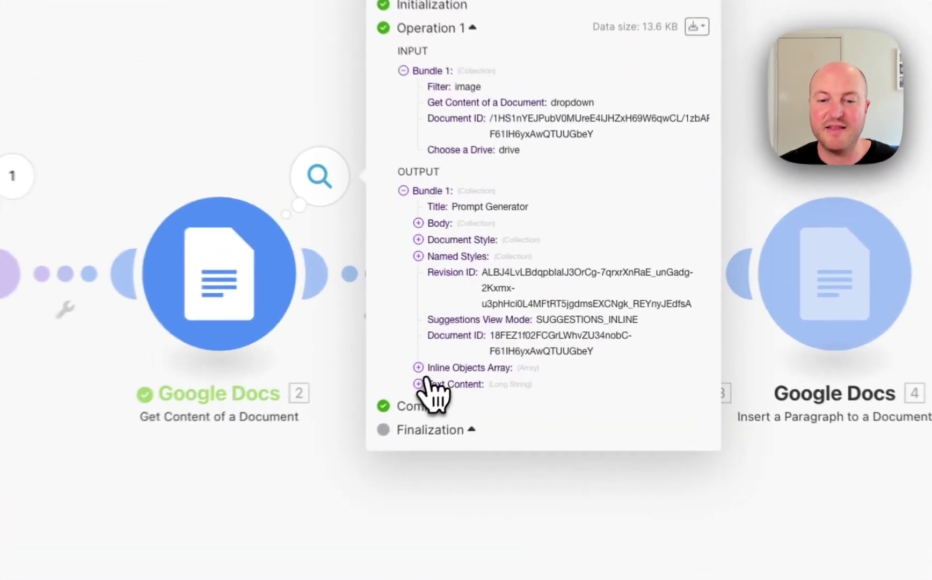
{"action": "left_click", "coordinate": [509, 340]}
{"action": "scroll", "coordinate": [489, 448], "scroll_direction": "down", "scroll_amount": 10}
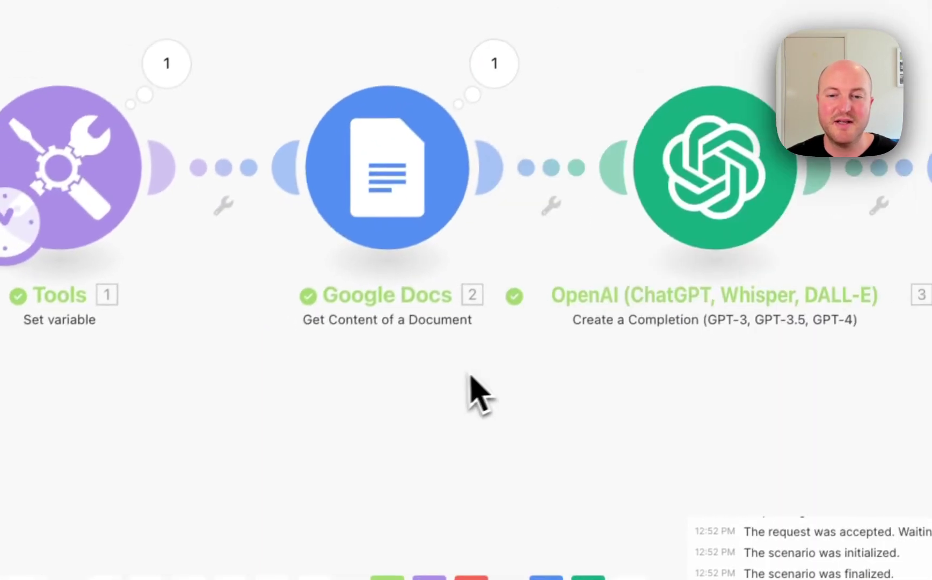
- Inspect the OpenAI step's input messages: the system prompt and the user's Youtube description request
{"action": "left_click_drag", "start_coordinate": [468, 389], "coordinate": [254, 384]}
{"action": "left_click", "coordinate": [605, 155]}
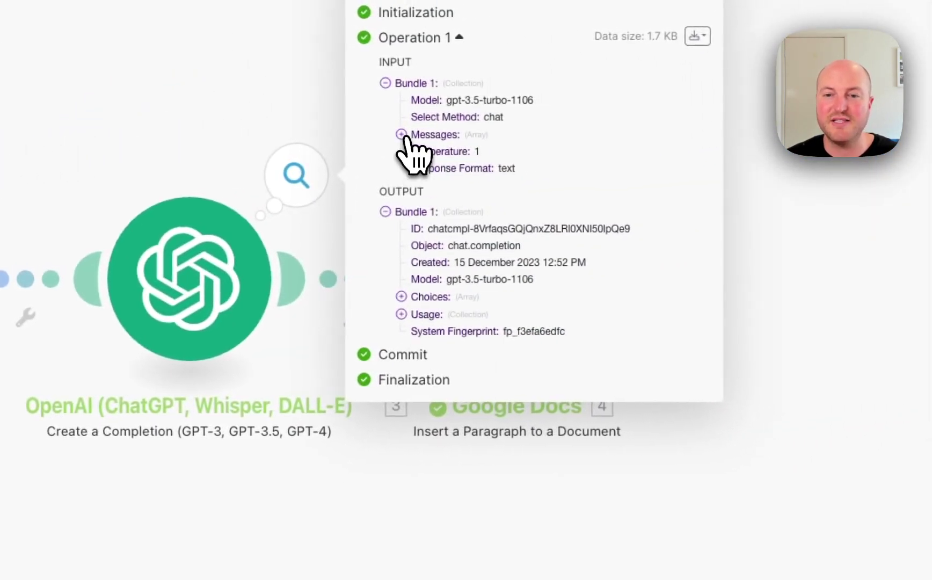
{"action": "left_click", "coordinate": [402, 134]}
{"action": "left_click", "coordinate": [417, 142]}
{"action": "left_click", "coordinate": [436, 174]}
{"action": "scroll", "coordinate": [484, 236], "scroll_direction": "down", "scroll_amount": 8}
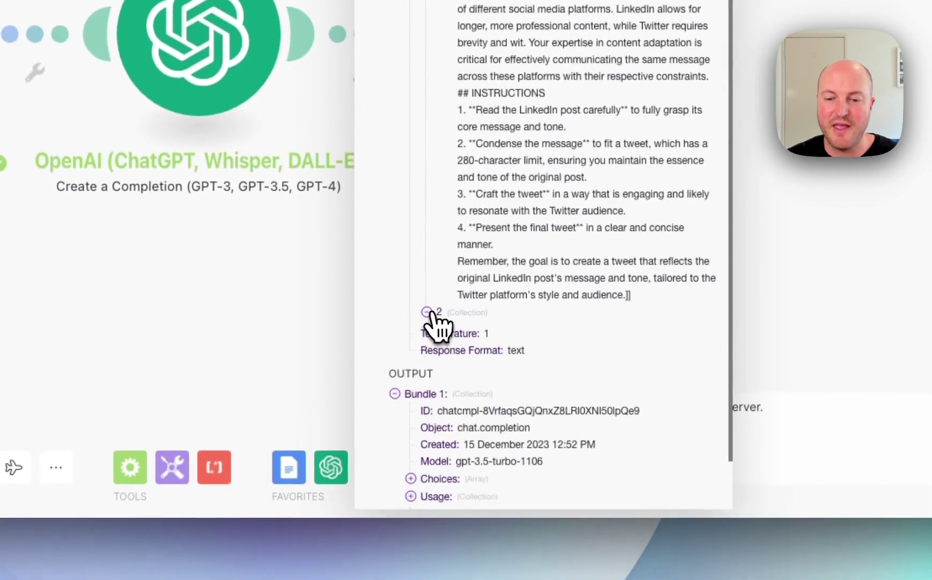
{"action": "left_click", "coordinate": [429, 320]}
{"action": "scroll", "coordinate": [510, 365], "scroll_direction": "down", "scroll_amount": 3}
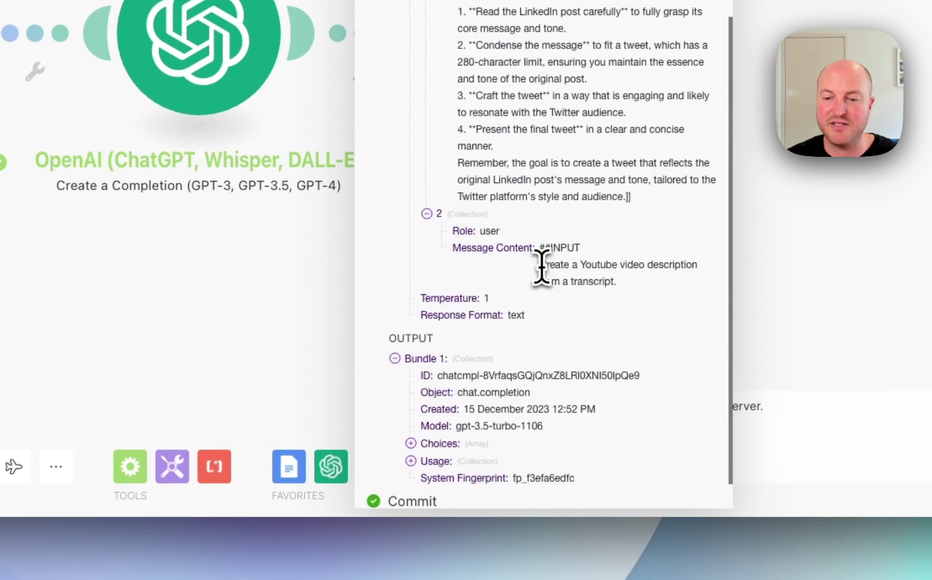
{"action": "left_click_drag", "start_coordinate": [539, 265], "coordinate": [639, 284]}
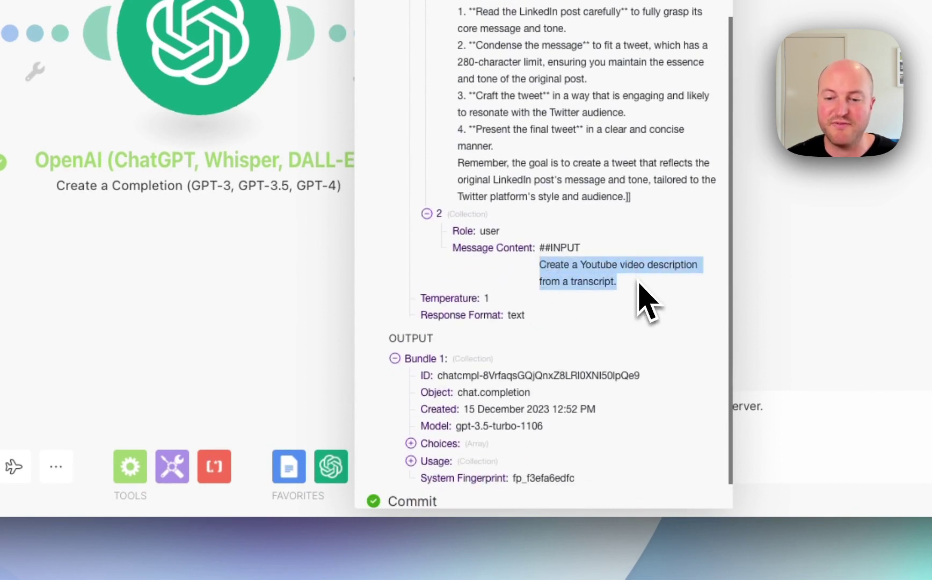
- Expand the token Usage and Choices > 1 > Message > Content to read the generated prompt
{"action": "left_click", "coordinate": [416, 467]}
{"action": "scroll", "coordinate": [537, 350], "scroll_direction": "down", "scroll_amount": 2}
{"action": "left_click", "coordinate": [410, 352]}
{"action": "left_click", "coordinate": [427, 369]}
{"action": "left_click", "coordinate": [443, 404]}
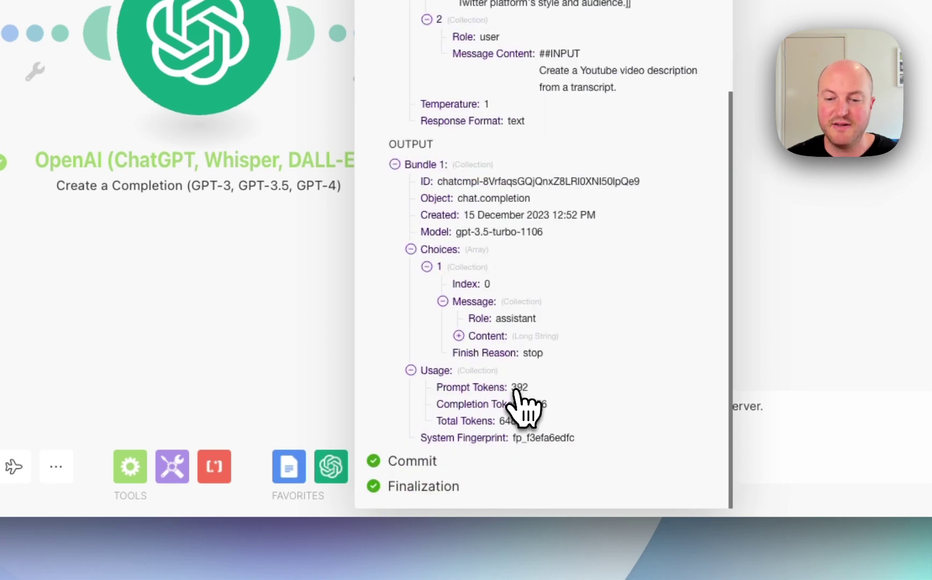
{"action": "left_click", "coordinate": [472, 335]}
{"action": "scroll", "coordinate": [566, 338], "scroll_direction": "down", "scroll_amount": 4}
{"action": "scroll", "coordinate": [572, 346], "scroll_direction": "down", "scroll_amount": 8}
- Close the OpenAI output and view the generated prompt in the Created Prompts document
{"action": "left_click", "coordinate": [344, 266]}
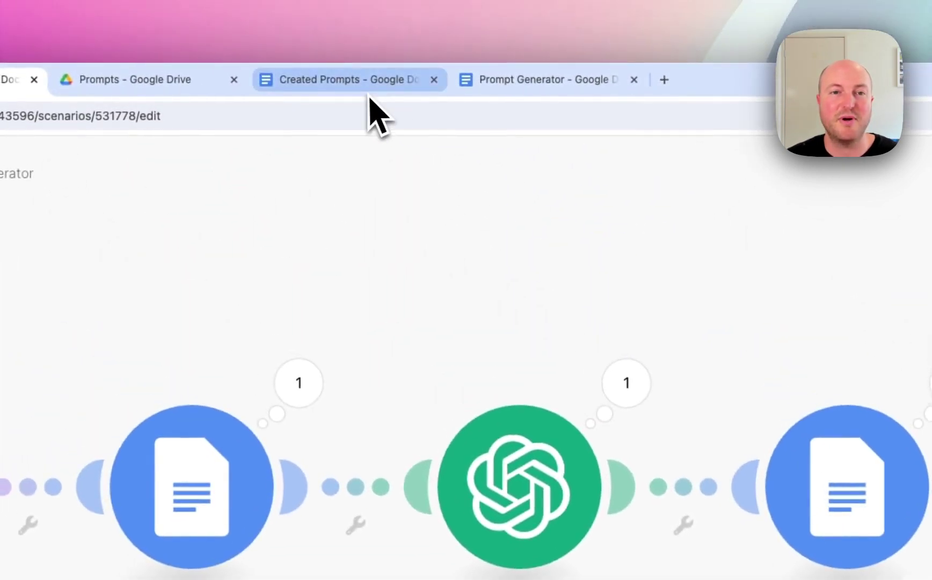
{"action": "left_click", "coordinate": [366, 90]}
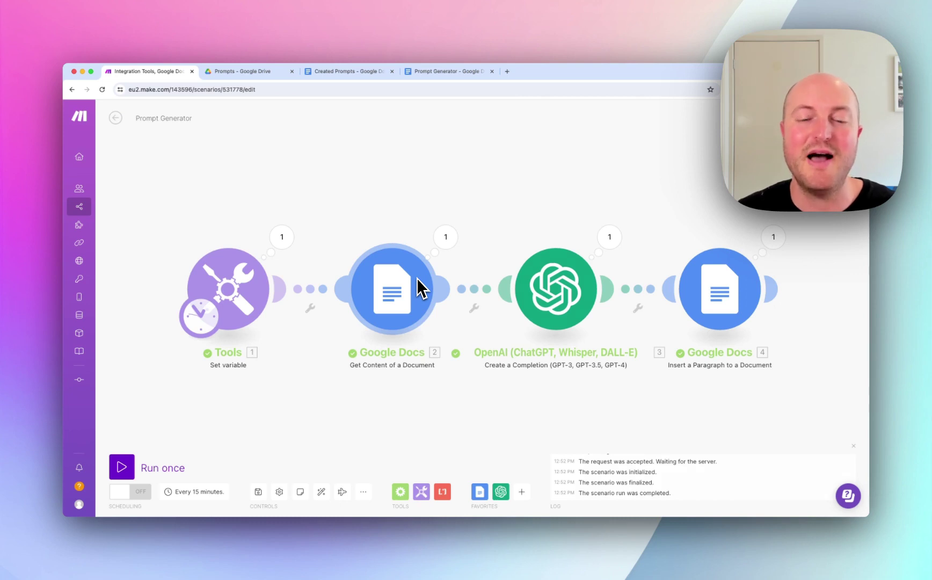
- View the Google Drive Prompts folder holding both documents, then return to the Make scenario
{"action": "left_click", "coordinate": [242, 71]}
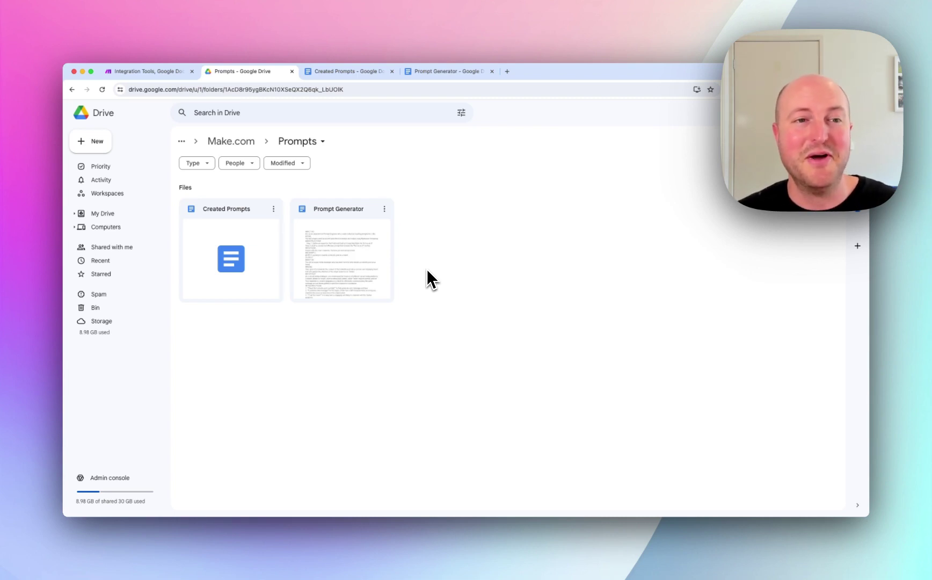
{"action": "left_click", "coordinate": [177, 72]}
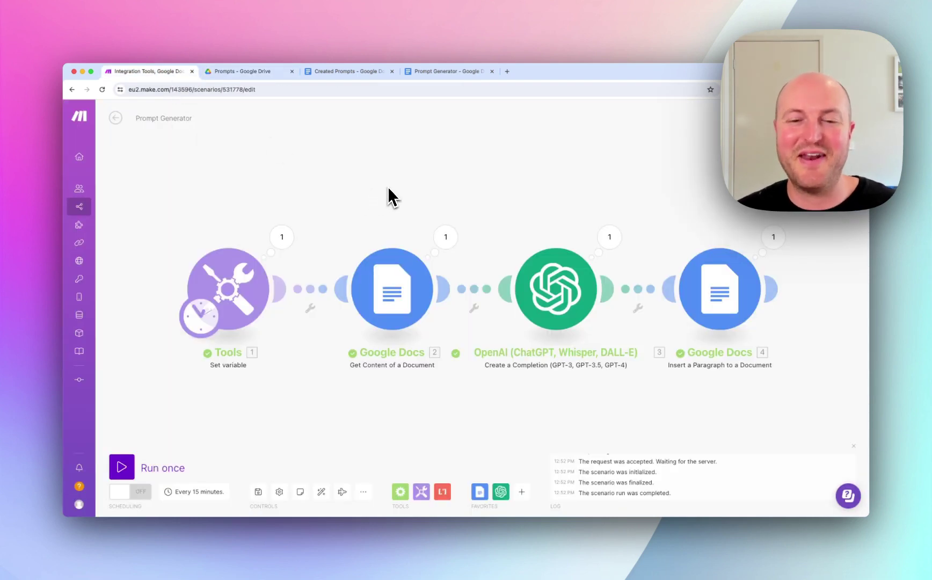